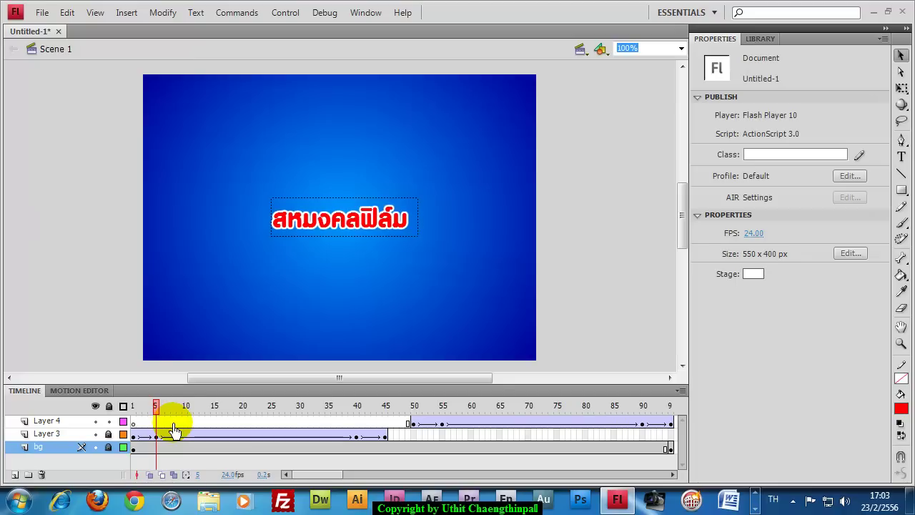
left_click_drag(158, 422, 153, 374)
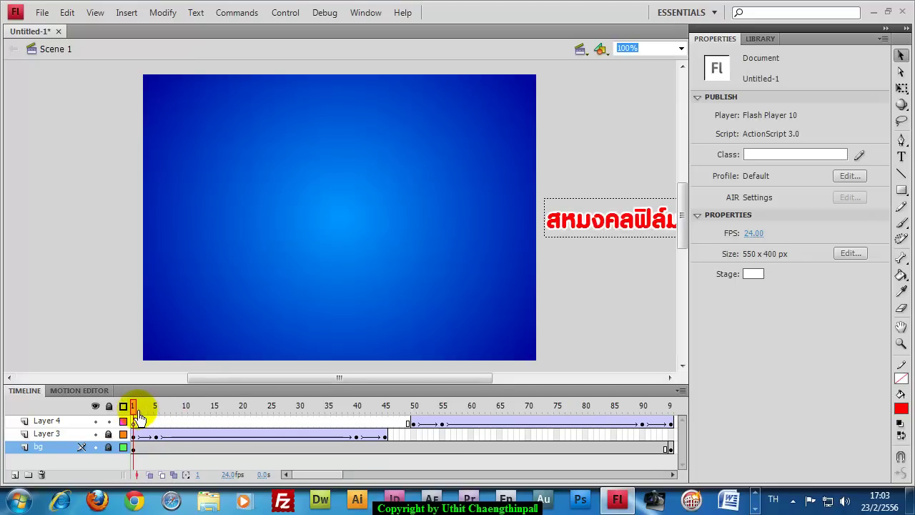
left_click_drag(133, 413, 259, 422)
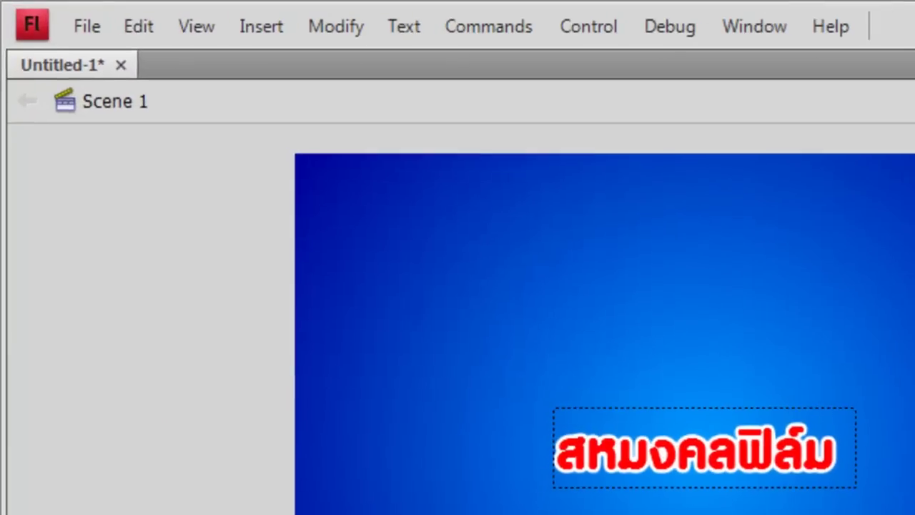
Start an import to the library and browse to the Sound folder on the Desktop
left_click(91, 28)
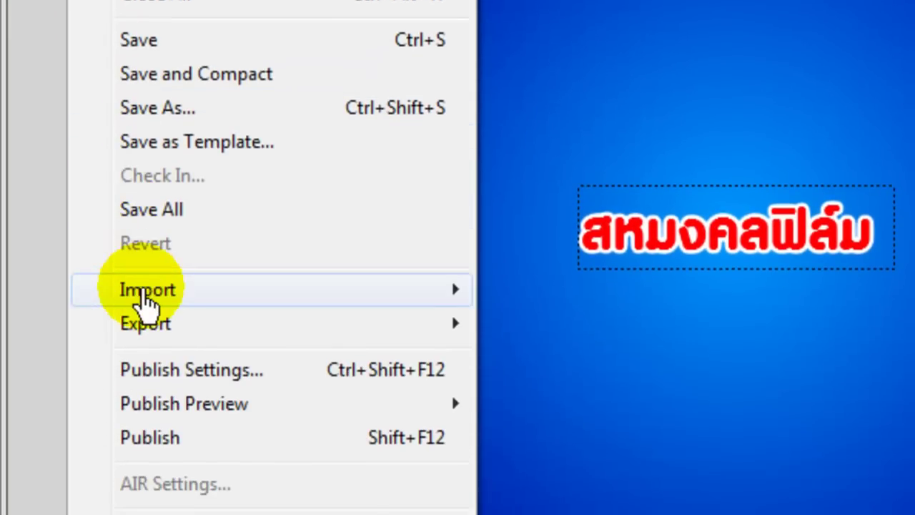
mouse_move(146, 300)
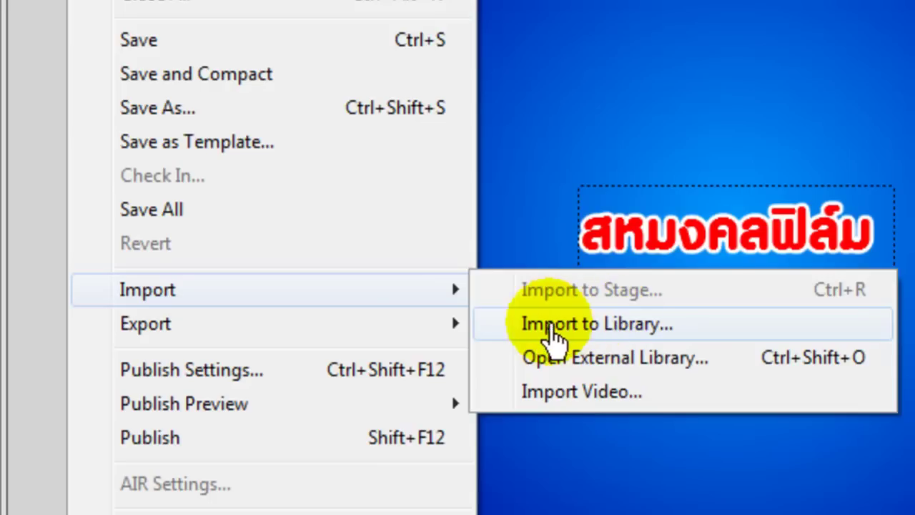
left_click(596, 330)
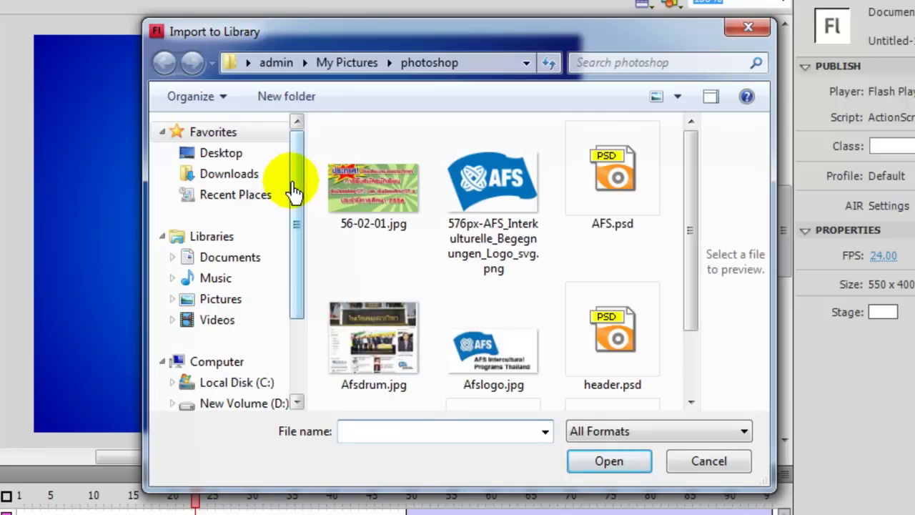
scroll(296, 195, "down", 1)
scroll(286, 172, "up", 1)
left_click(224, 152)
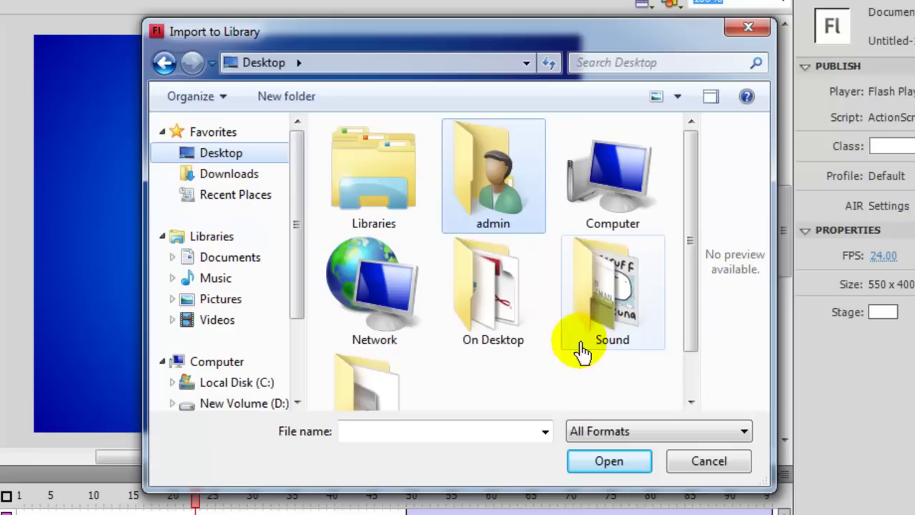
double_click(609, 295)
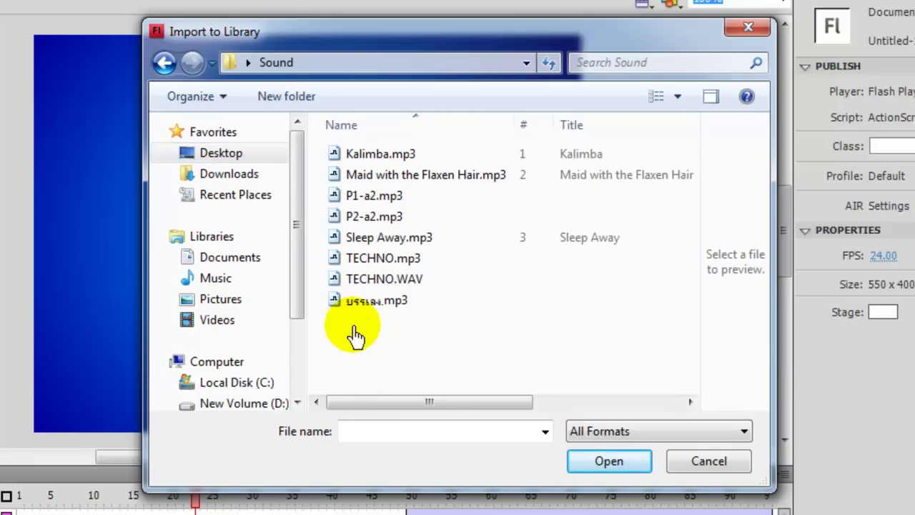
Try to import Kalimba.mp3 from the Sound folder into the library and dismiss the resulting message
left_click(377, 160)
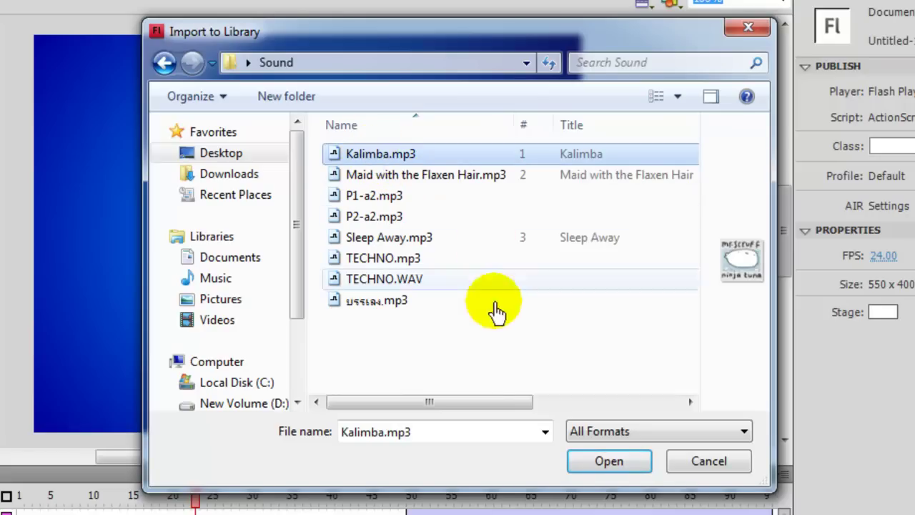
left_click(609, 462)
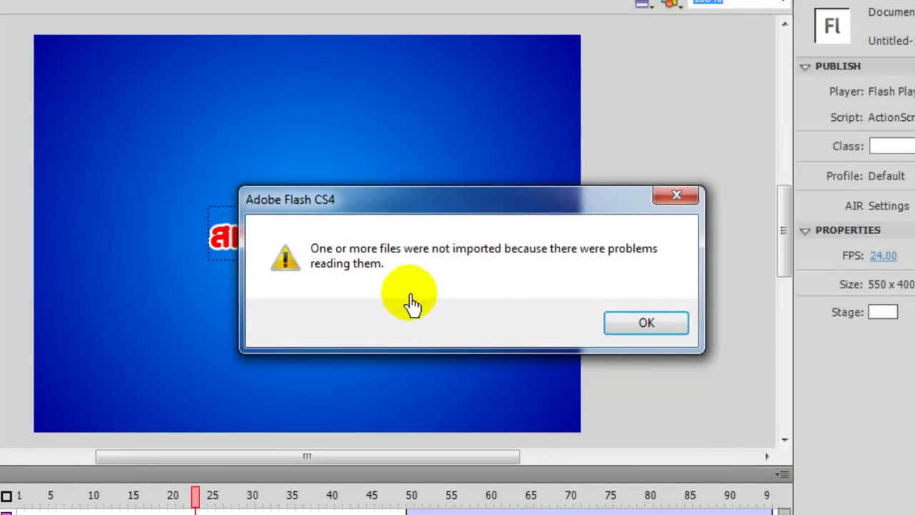
left_click_drag(381, 208, 300, 184)
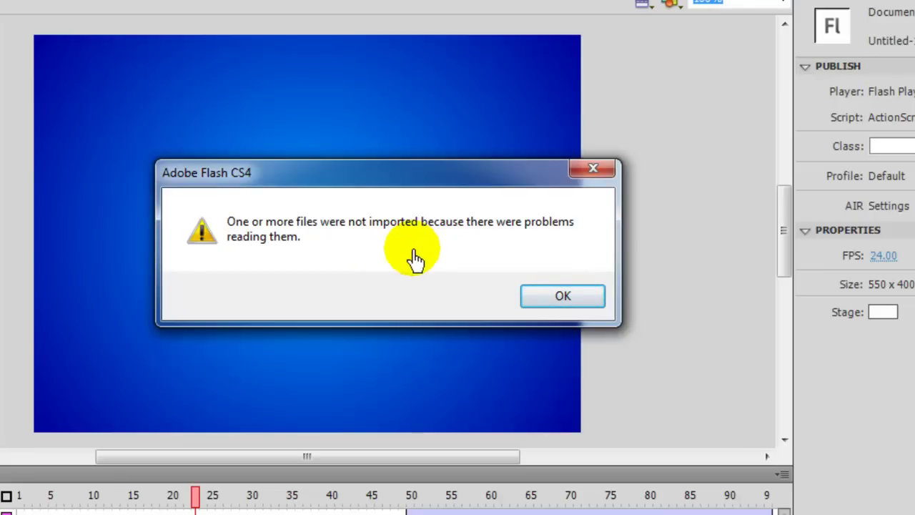
left_click_drag(376, 184, 398, 193)
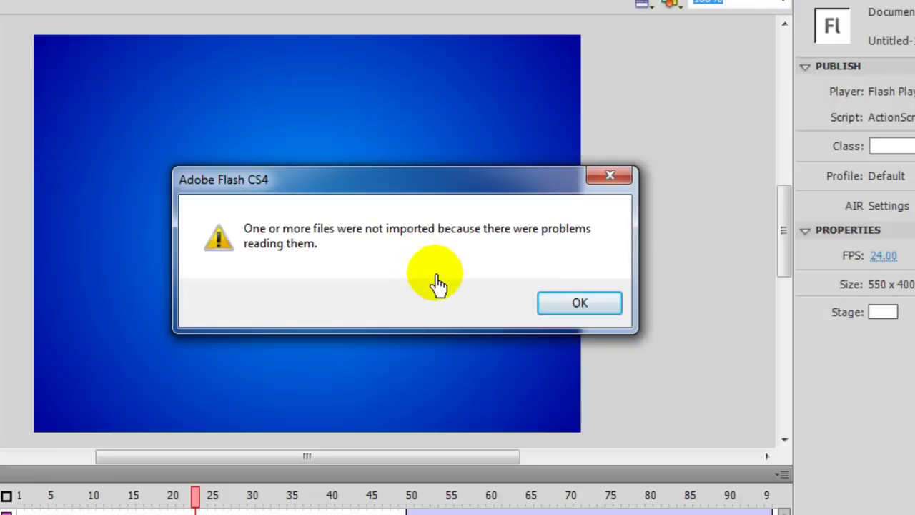
left_click(578, 304)
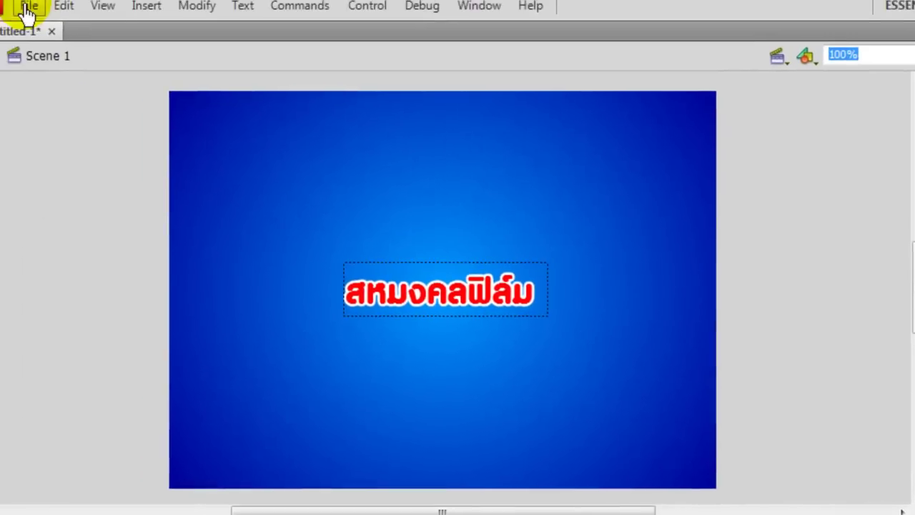
Import the sound file TECHNO.mp3 from the Sound folder into the document's library
left_click(24, 7)
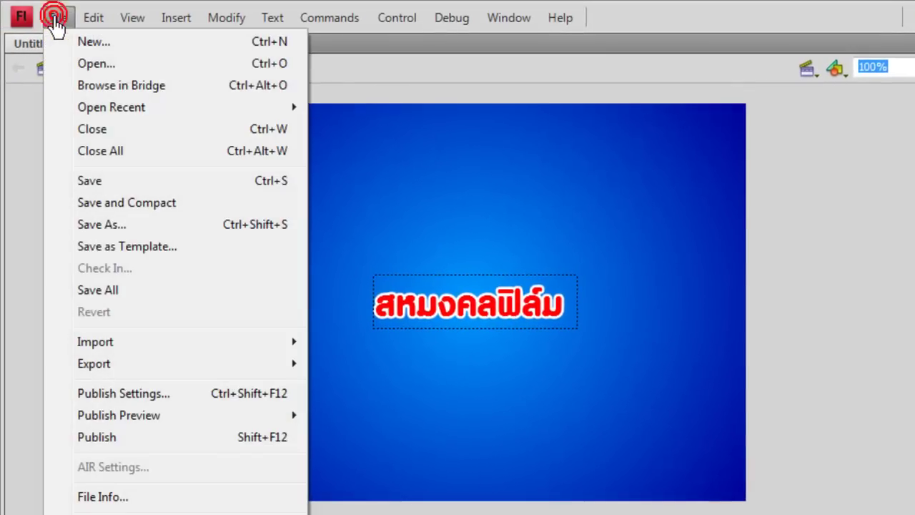
left_click(141, 343)
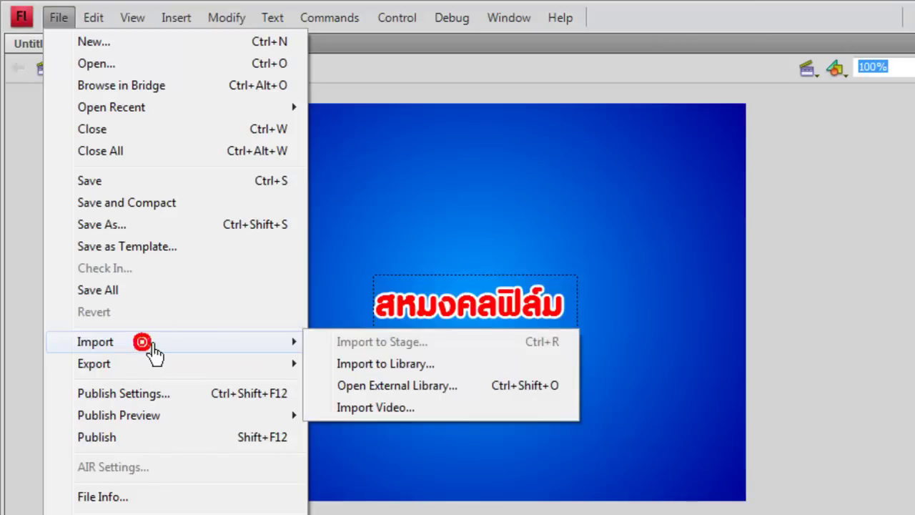
left_click(386, 365)
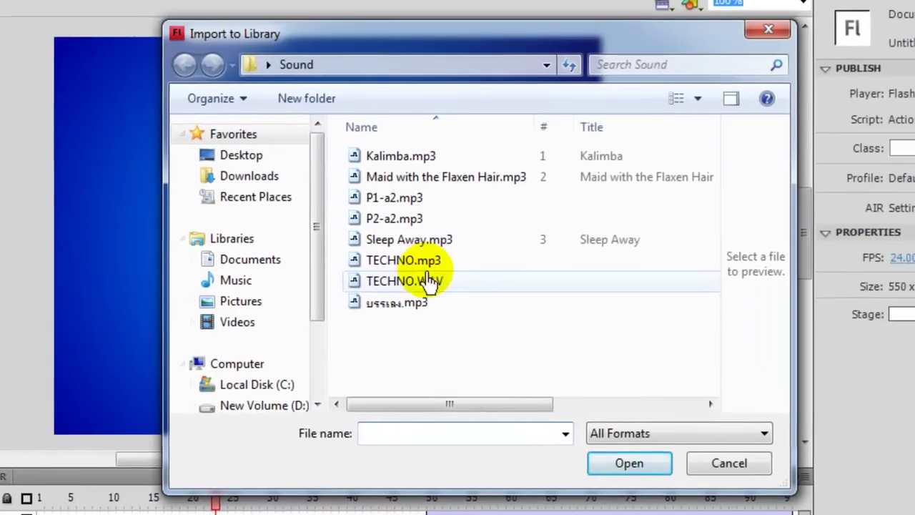
left_click(411, 263)
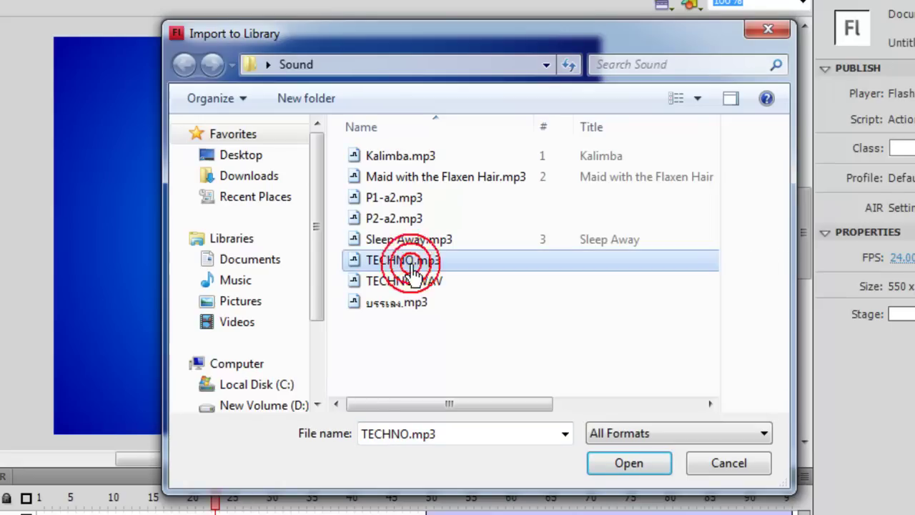
left_click(619, 466)
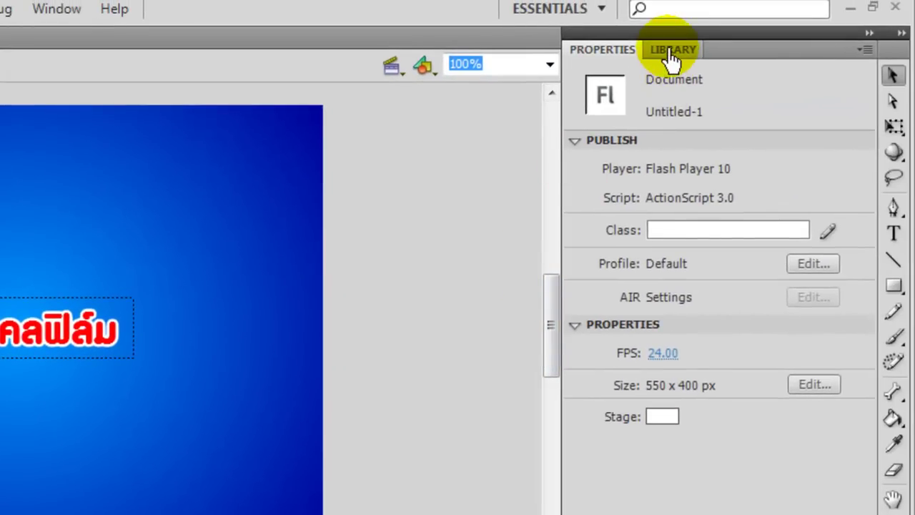
Play and stop a preview of the TECHNO.mp3 sound in the library, and return to the document properties
left_click(672, 50)
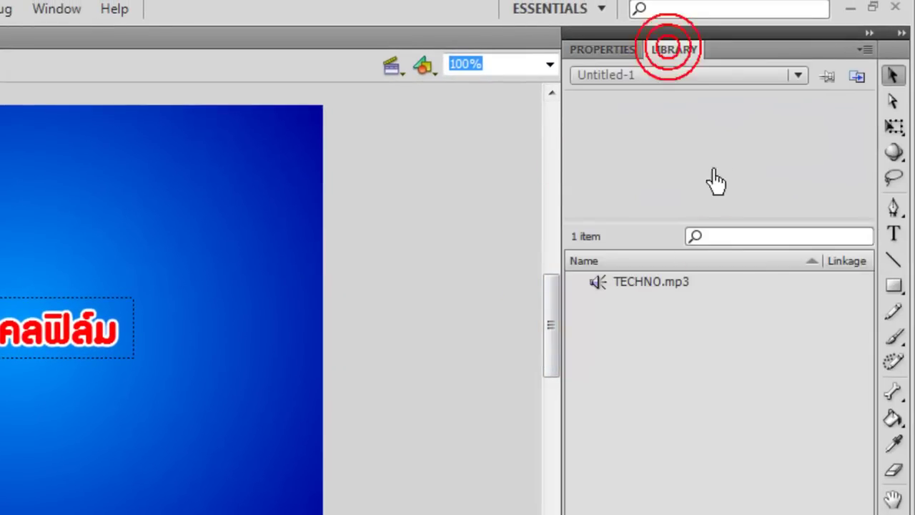
left_click(635, 286)
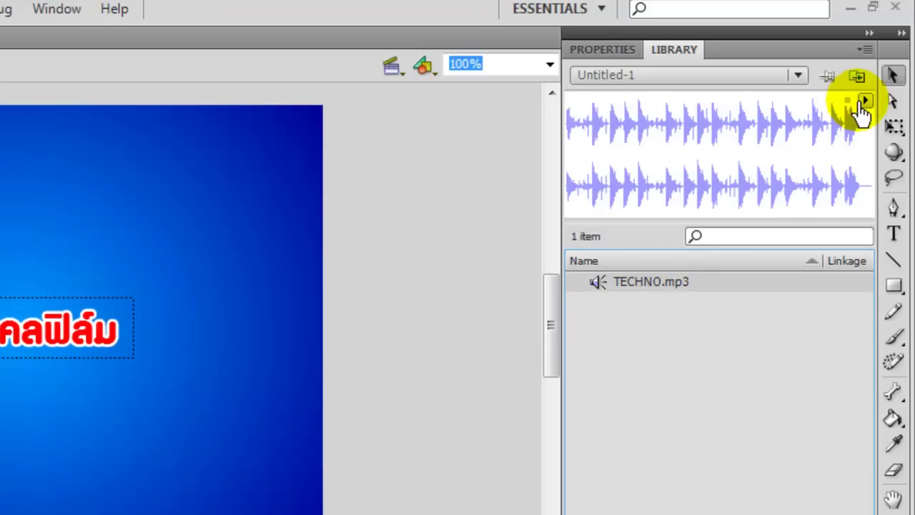
left_click(866, 104)
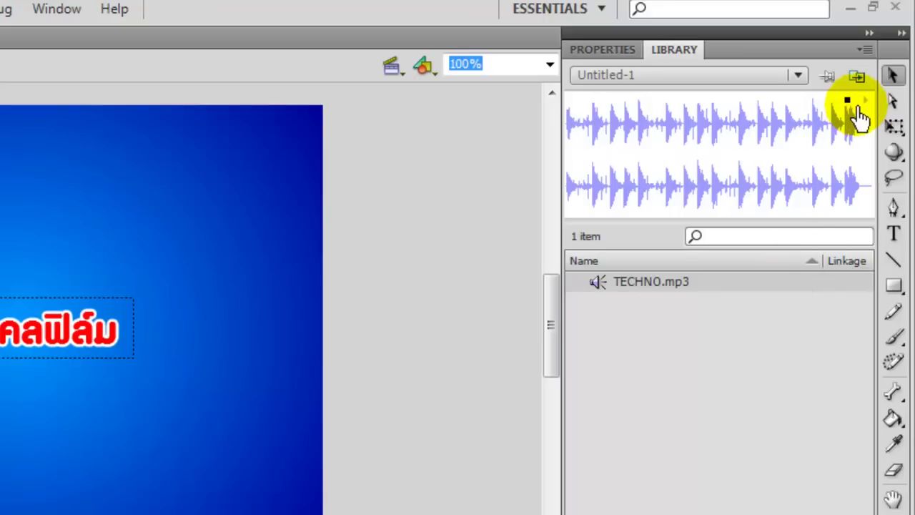
left_click(847, 100)
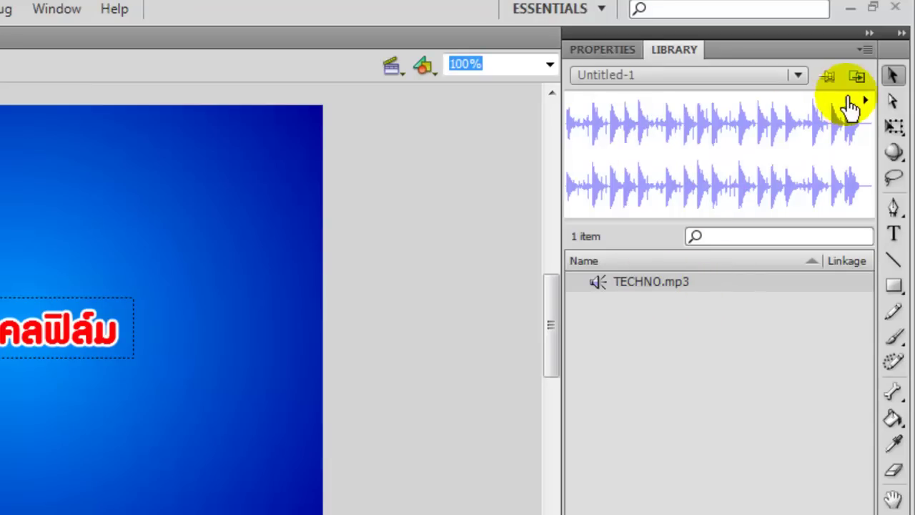
left_click(607, 52)
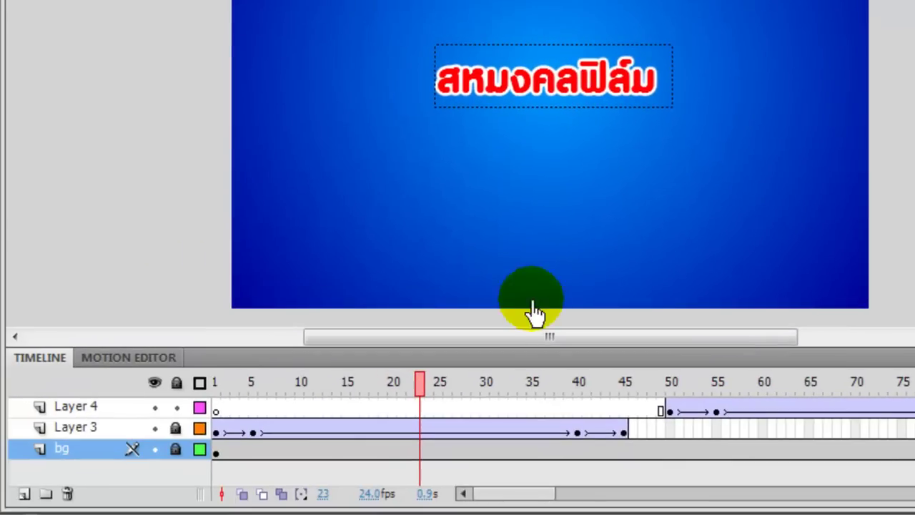
left_click(464, 514)
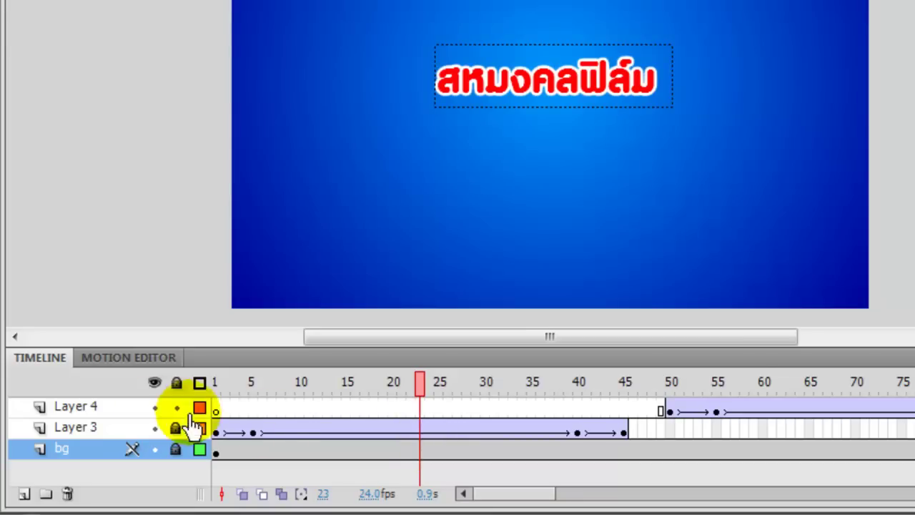
Add a new layer above Layer 4 in the timeline to hold the sound
left_click(122, 407)
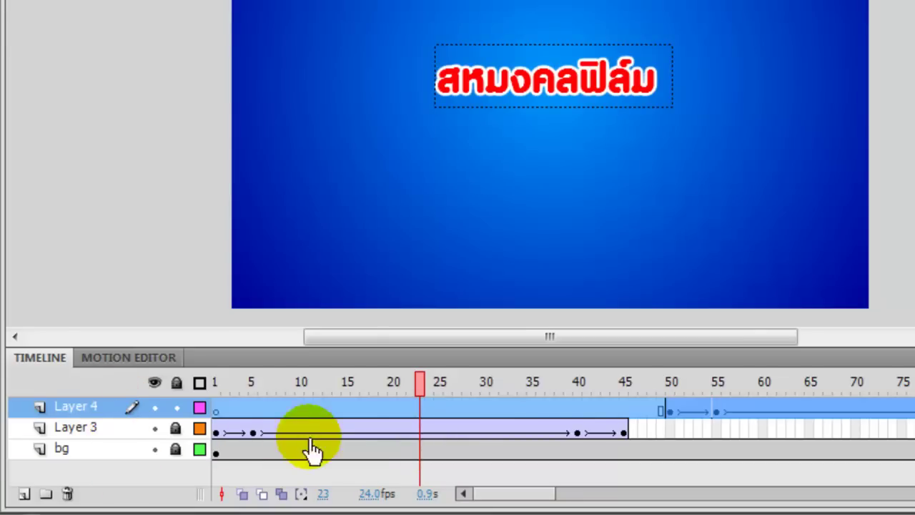
left_click(300, 409)
left_click(252, 407)
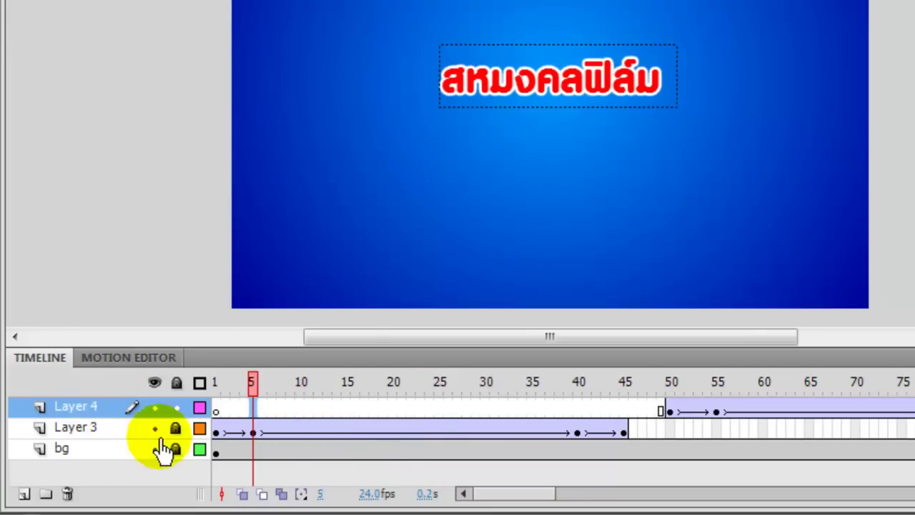
left_click(23, 494)
Assign the TECHNO.mp3 sound to frame 1 of the new layer above Layer 4
left_click_drag(253, 389, 545, 418)
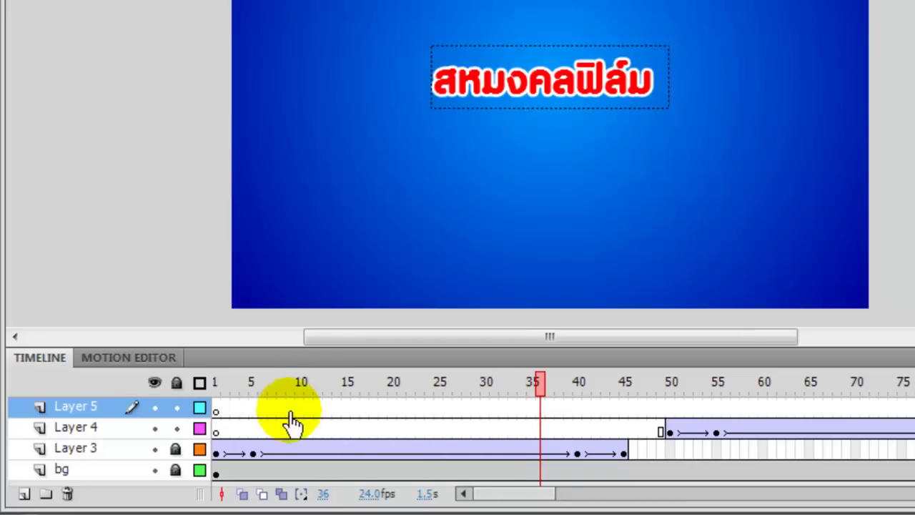
left_click(216, 412)
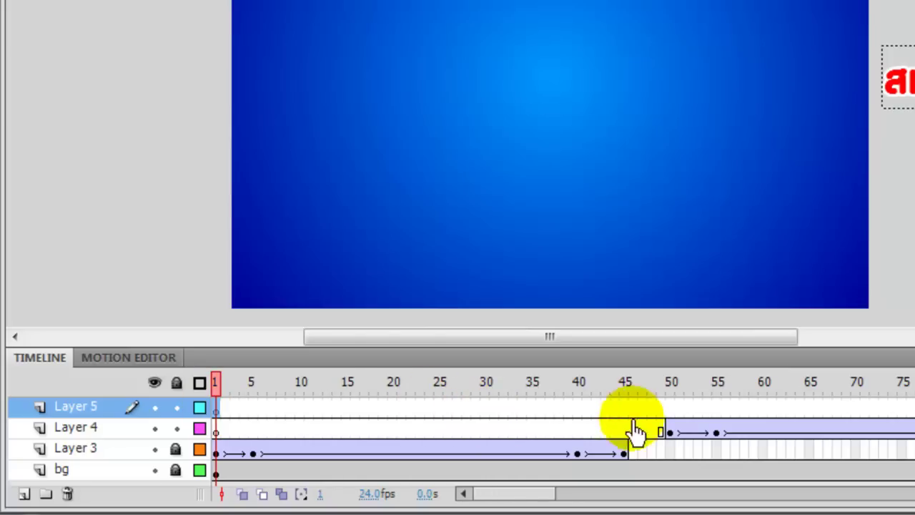
left_click(670, 407)
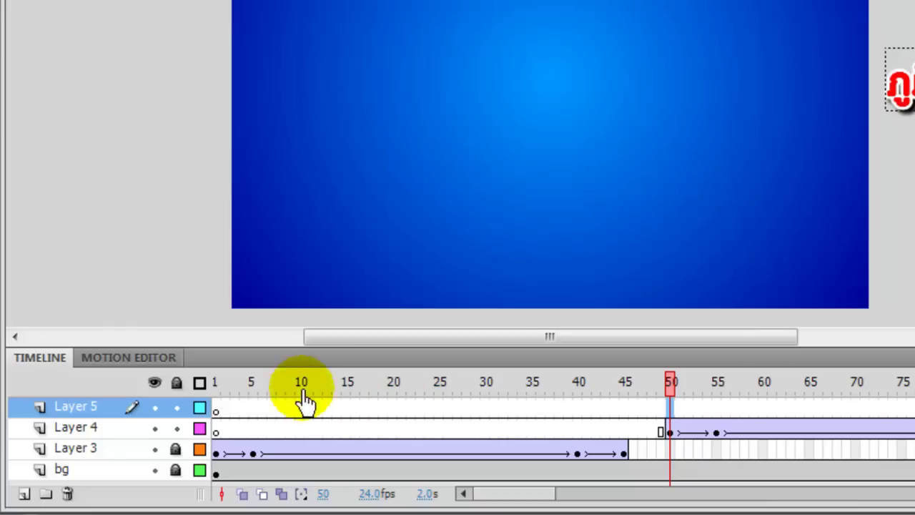
left_click(216, 410)
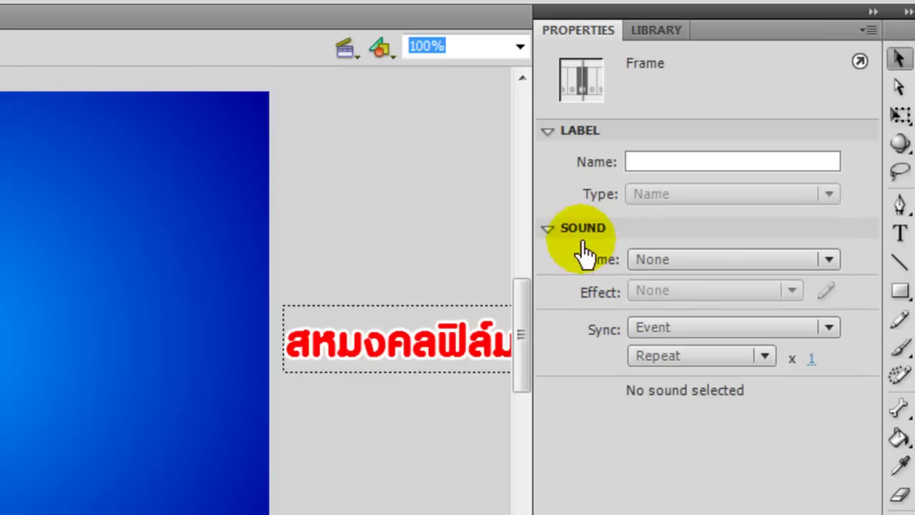
left_click(692, 259)
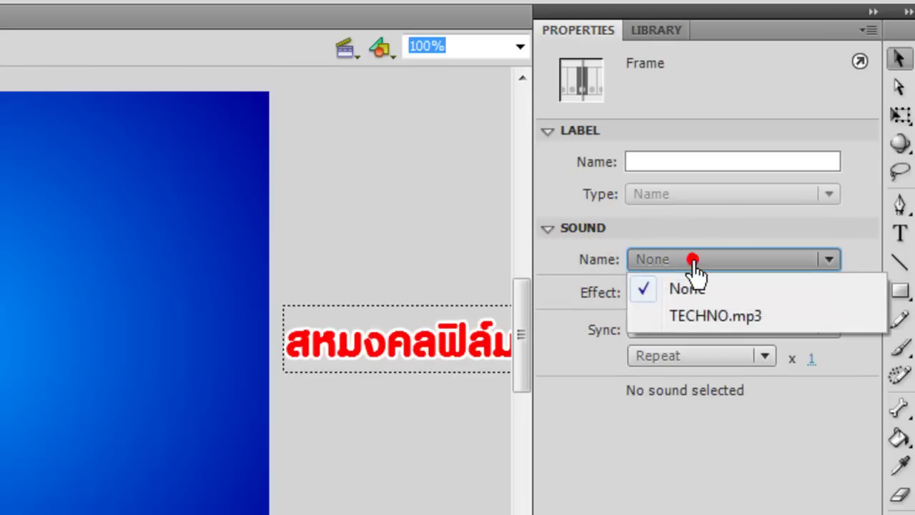
left_click(713, 316)
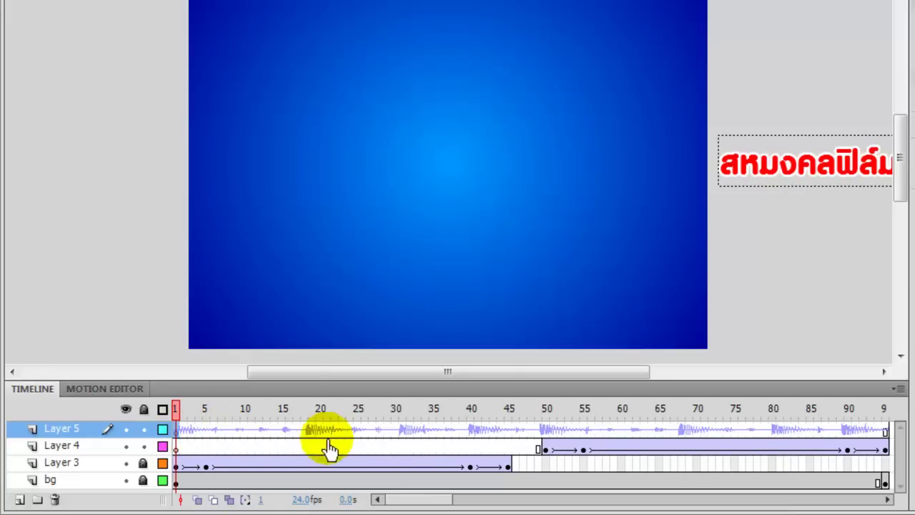
left_click_drag(439, 500, 408, 493)
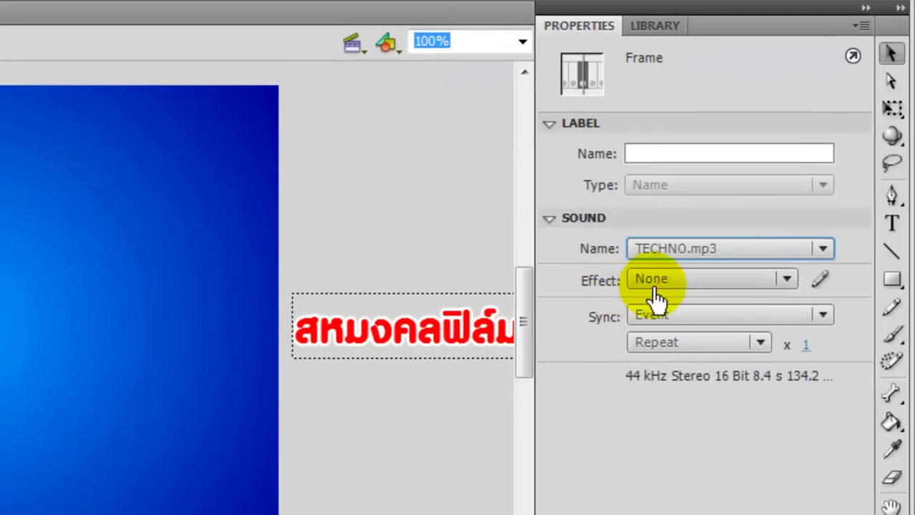
left_click(698, 280)
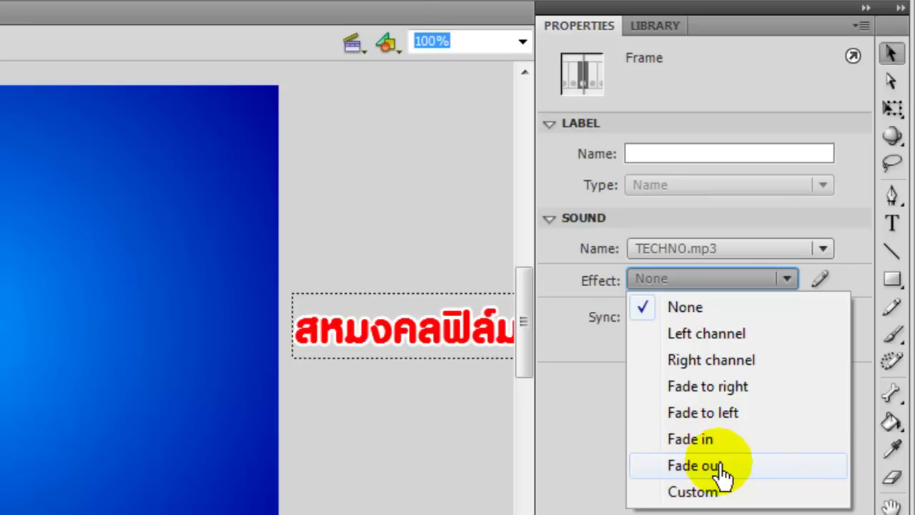
left_click(716, 492)
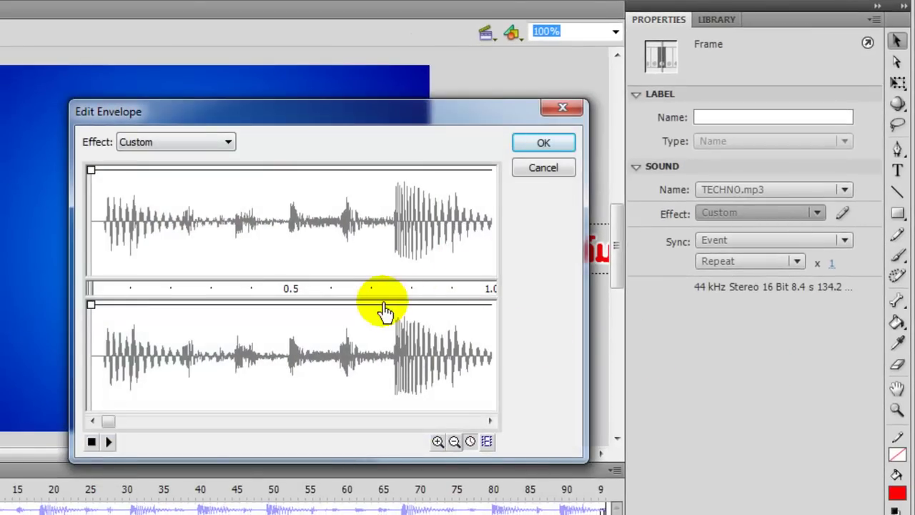
left_click(544, 171)
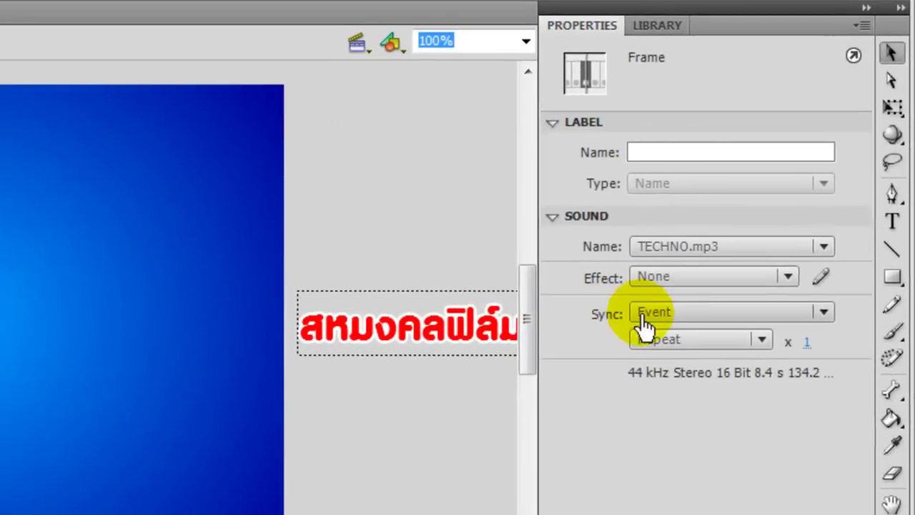
Check the sound's Sync options, and try a repeat count of 14 before setting it back to 1
left_click(741, 241)
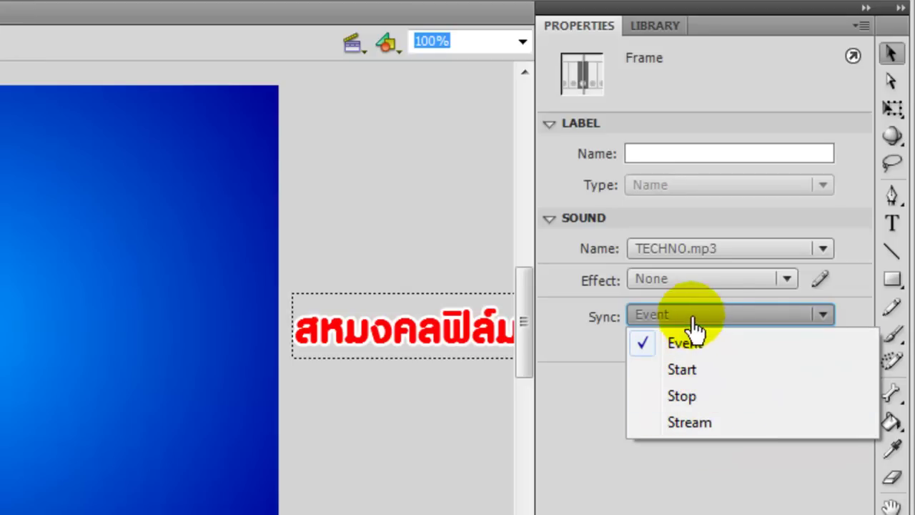
left_click(585, 323)
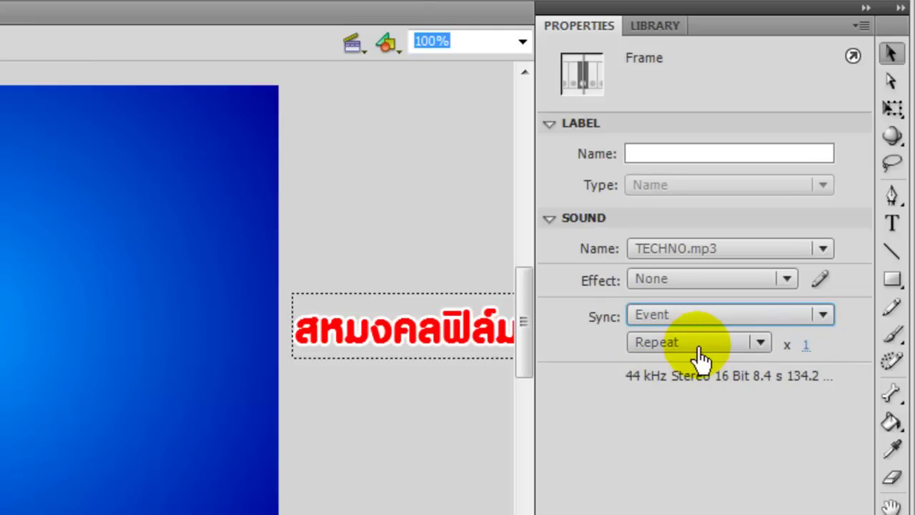
left_click(805, 347)
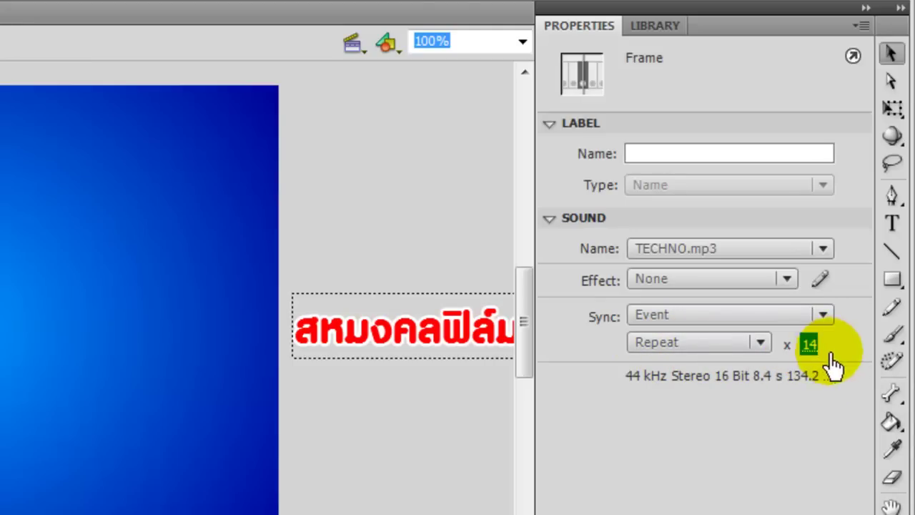
left_click(811, 346)
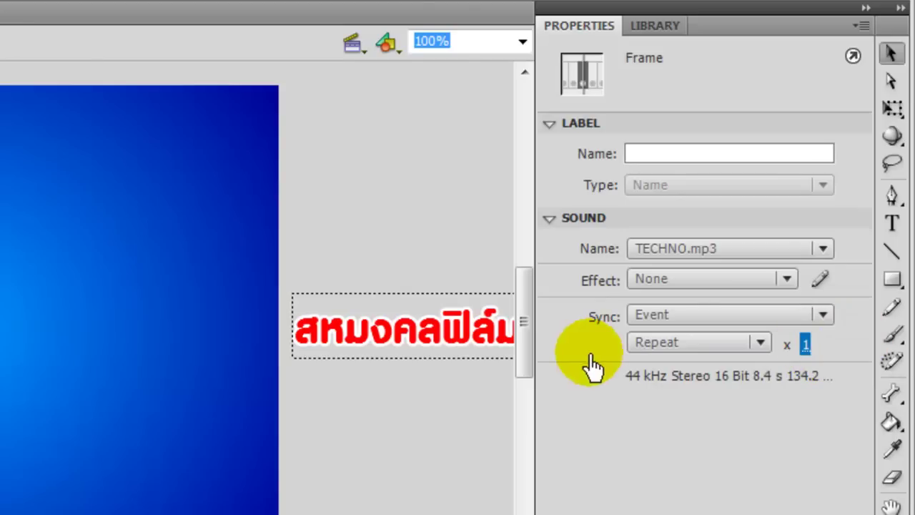
Try looping the TECHNO.mp3 sound continuously, and switch it back to Repeat
left_click(697, 342)
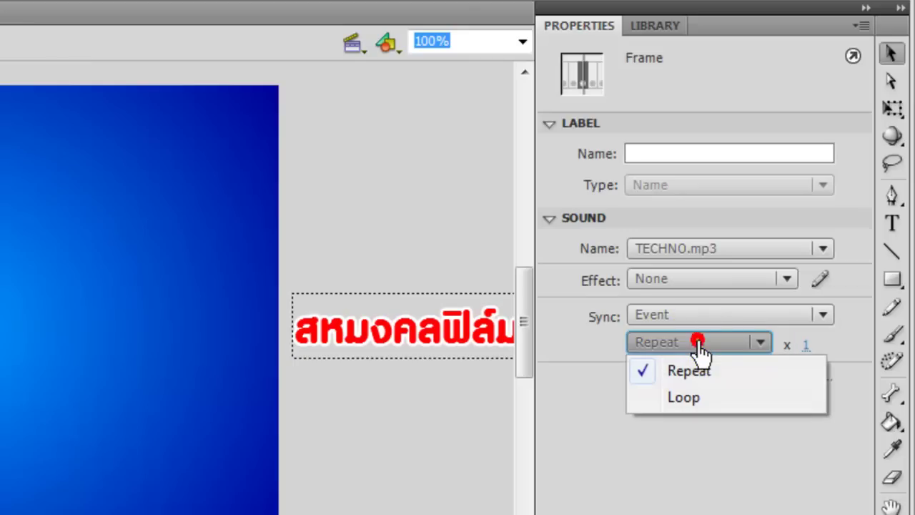
left_click(675, 398)
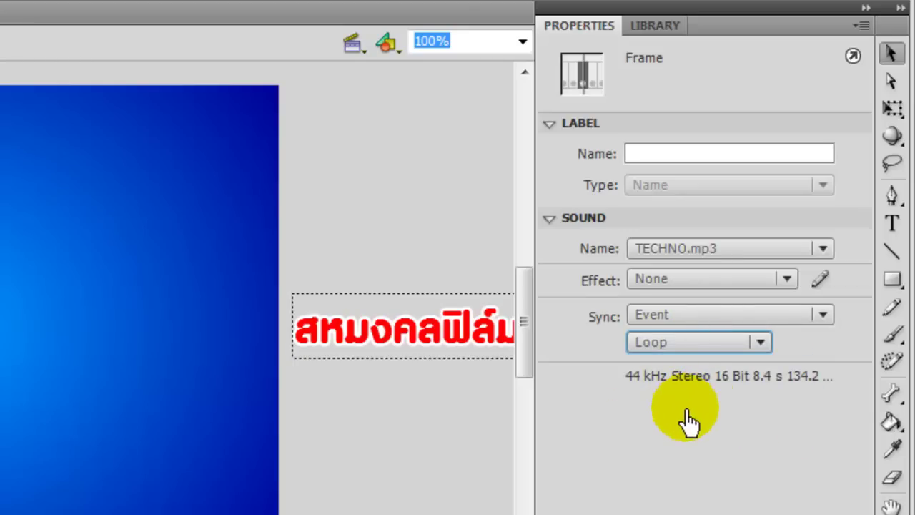
left_click(694, 342)
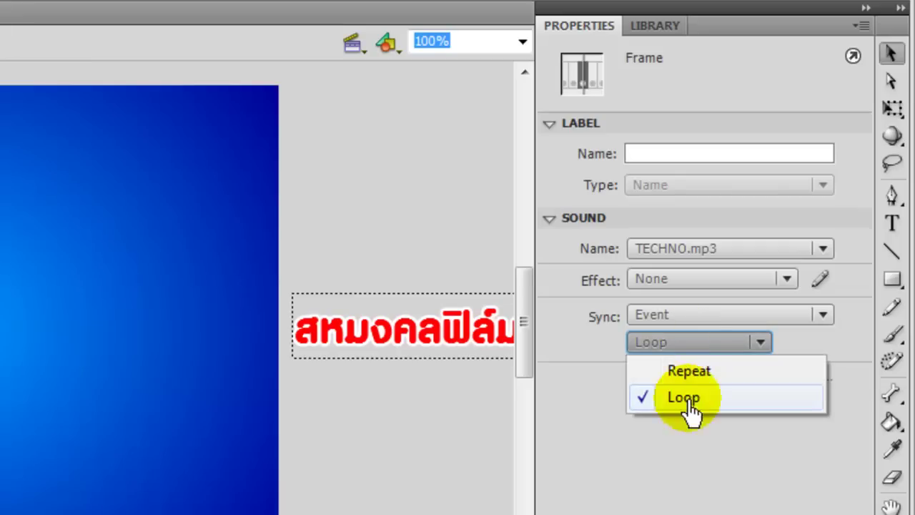
left_click(695, 377)
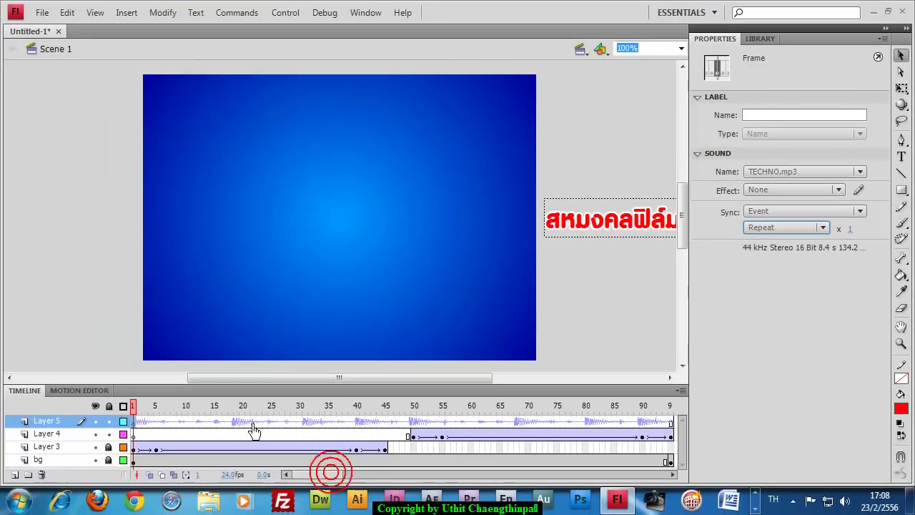
Test the movie to hear the sound play with the text animation, and close the preview
left_click(328, 429)
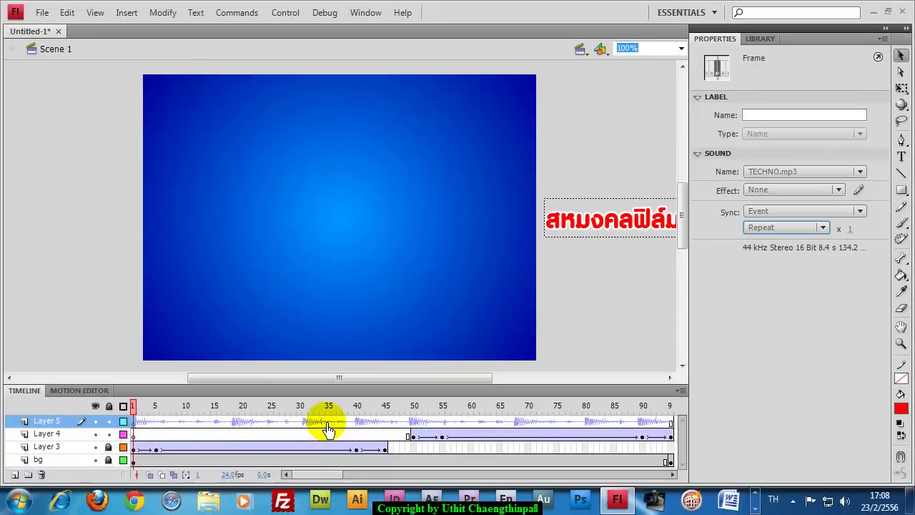
key("ctrl+Return")
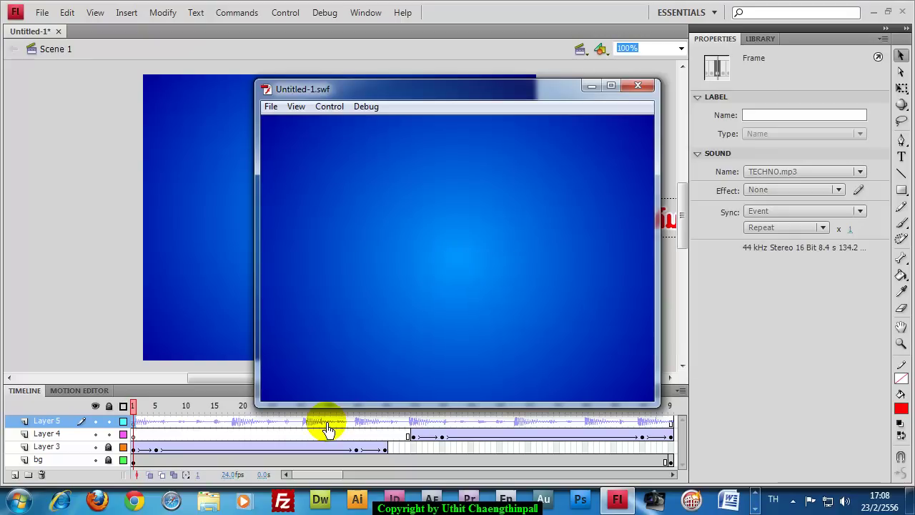
left_click(638, 85)
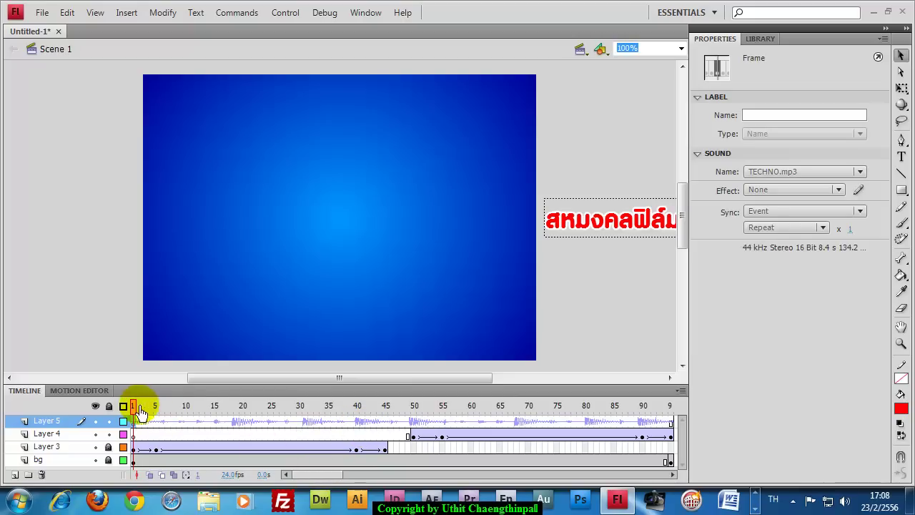
Scrub the playhead from frame 1 along the timeline to check the animation against the sound waveform
left_click_drag(136, 411, 471, 433)
mouse_move(321, 475)
left_mouse_down()
mouse_move(352, 480)
mouse_move(321, 475)
left_mouse_up()
left_click(355, 460)
key("F6")
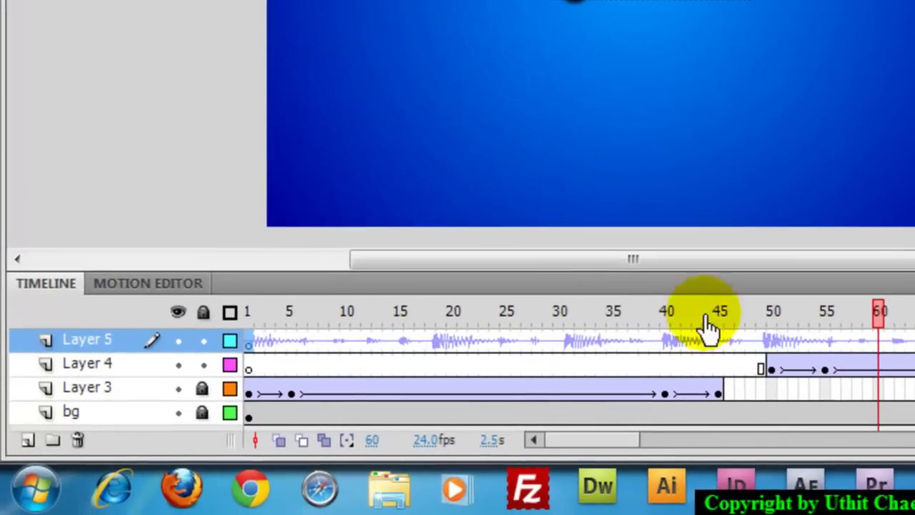
Set the sync of the TECHNO.mp3 sound on frame 1 of Layer 5 to Start
left_click(250, 343)
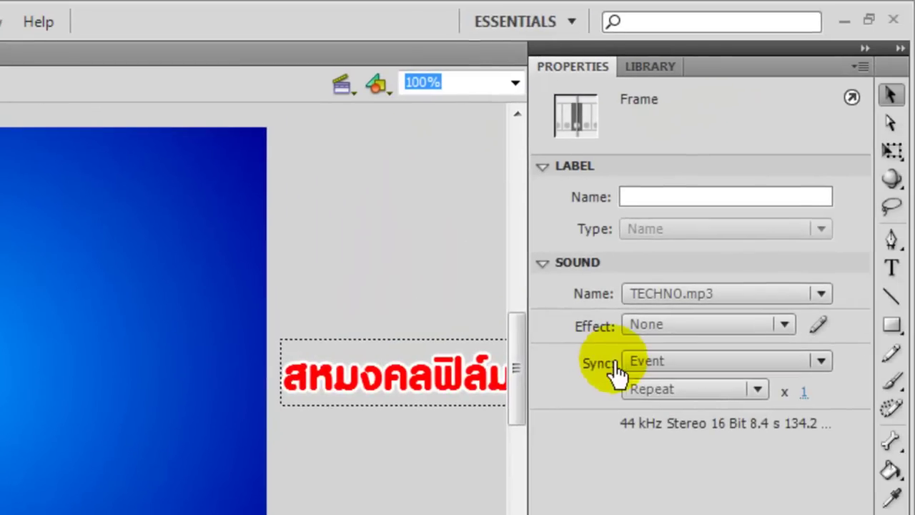
left_click(663, 366)
left_click(659, 416)
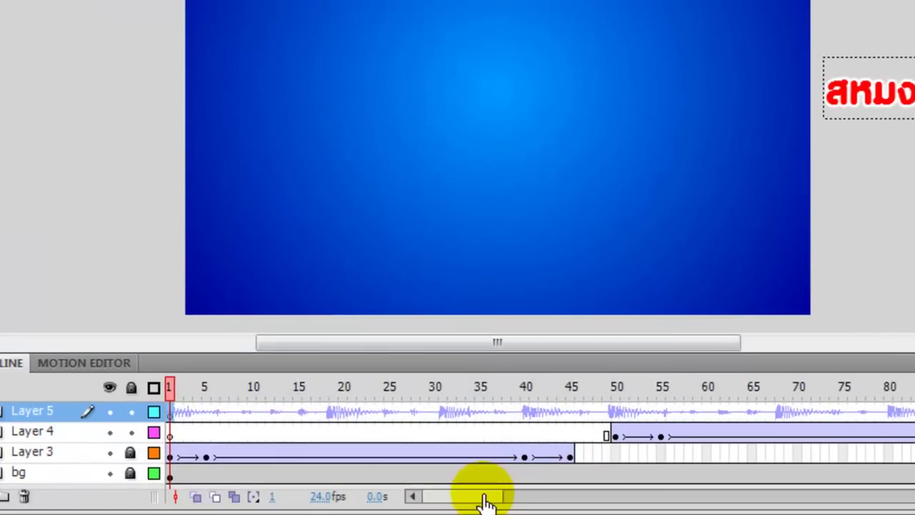
Insert a keyframe at frame 95 of Layer 5 and assign it the TECHNO.mp3 sound with sync set to Stop
left_click_drag(484, 499, 504, 498)
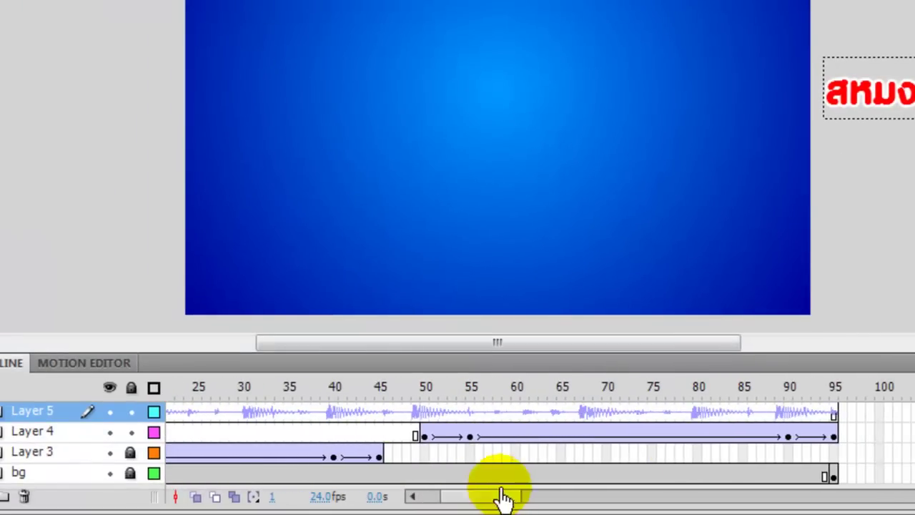
left_click(835, 414)
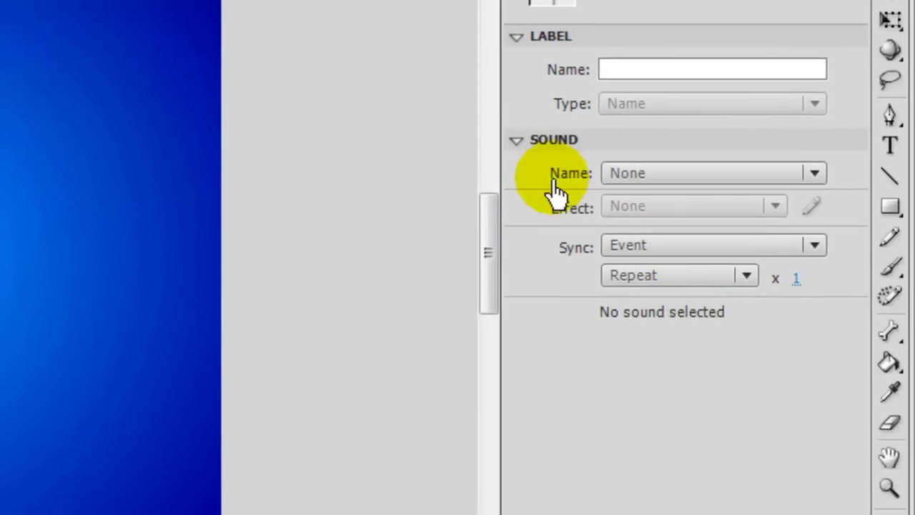
left_click(681, 173)
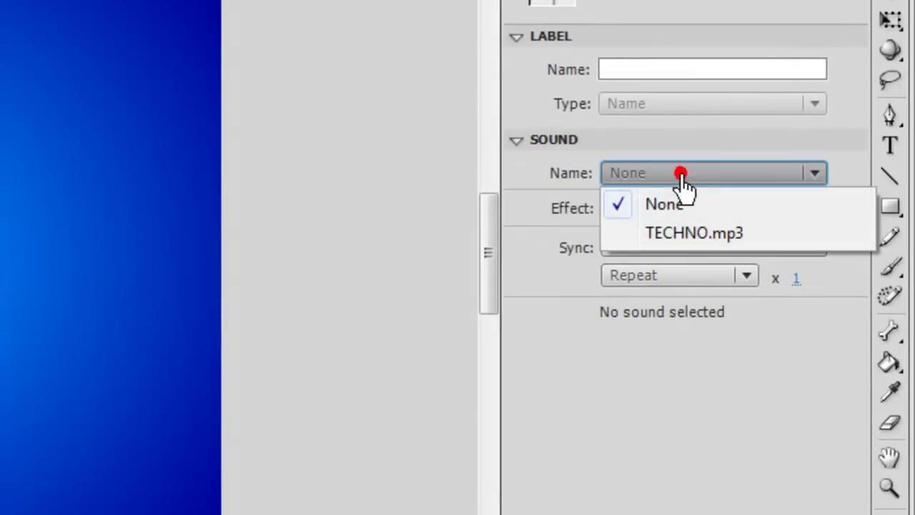
left_click(672, 234)
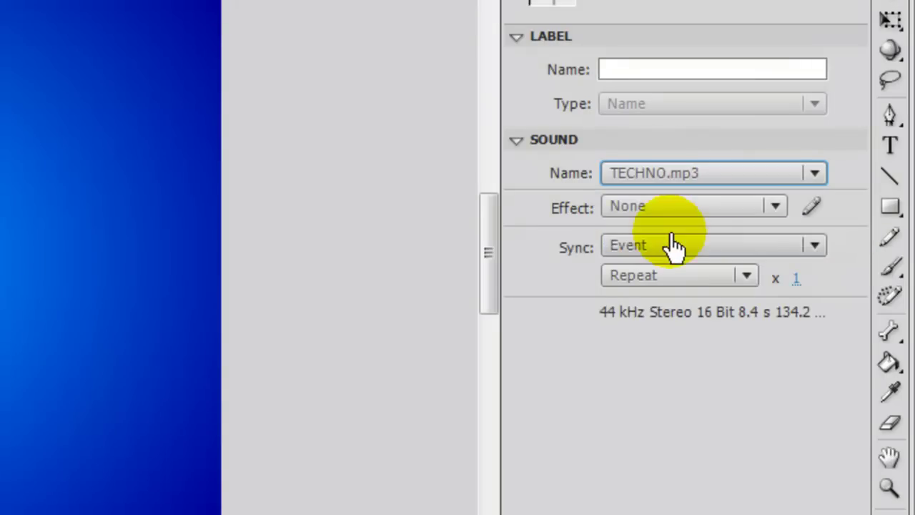
left_click(640, 247)
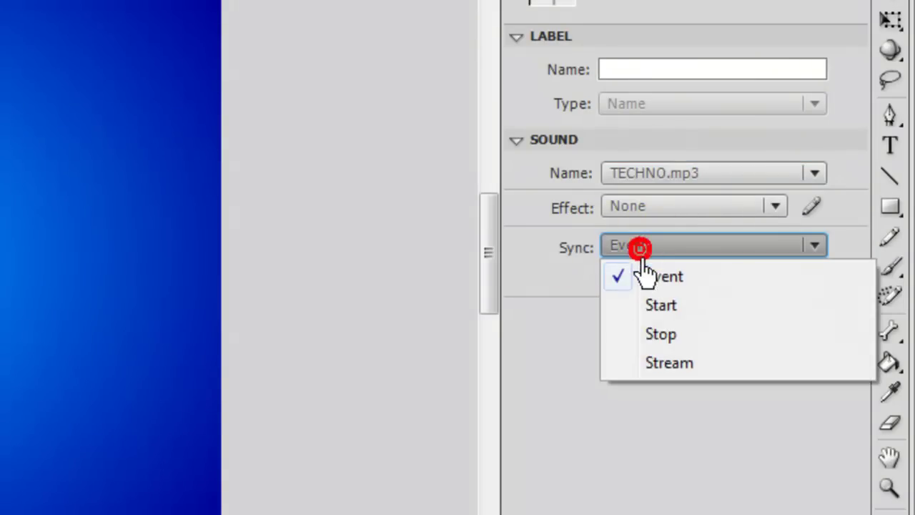
left_click(652, 336)
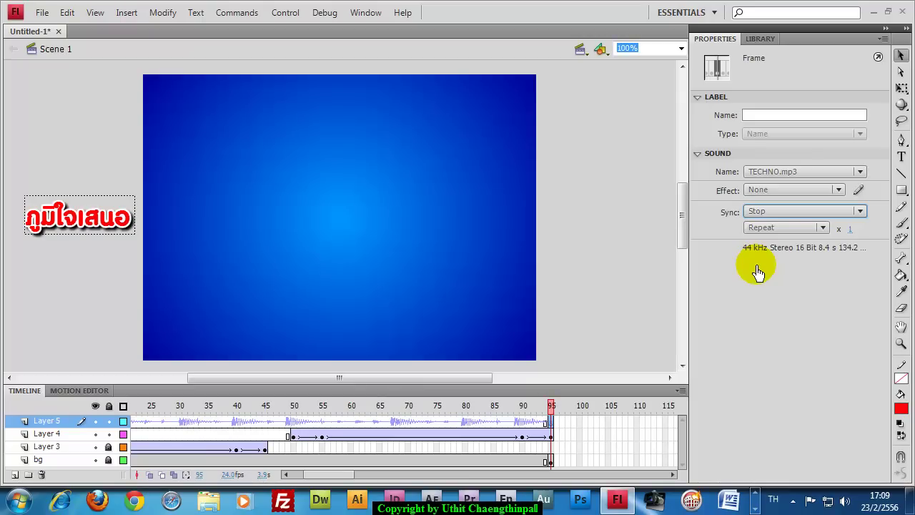
Test the movie again to check how the sound restarts at the end of the animation, and close the preview
key("ctrl+Return")
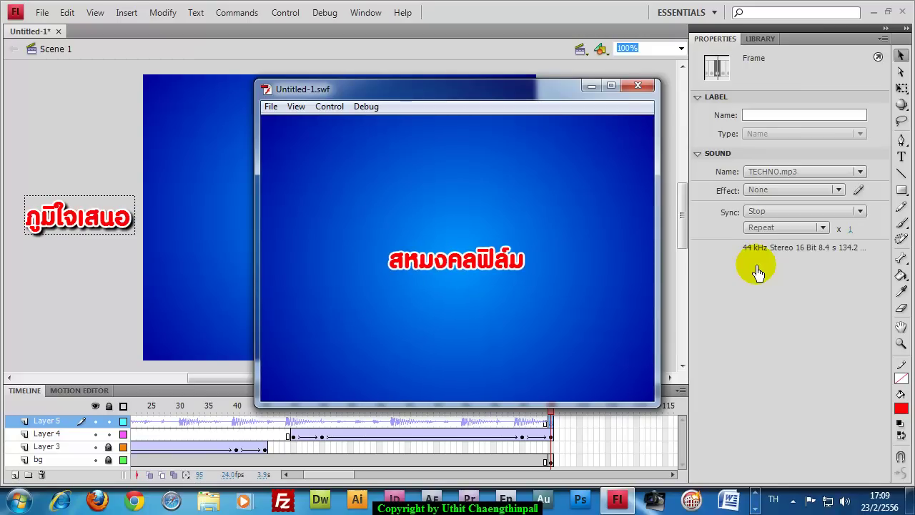
left_click(550, 228)
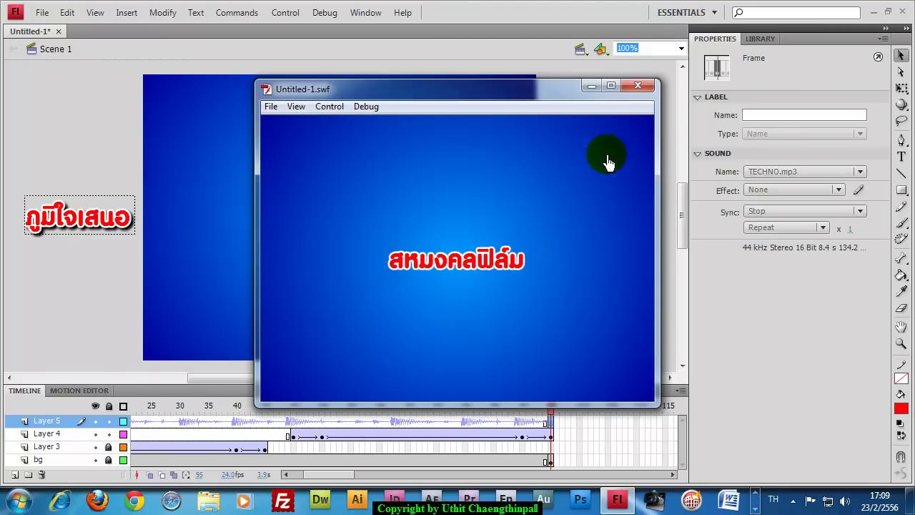
left_click(638, 86)
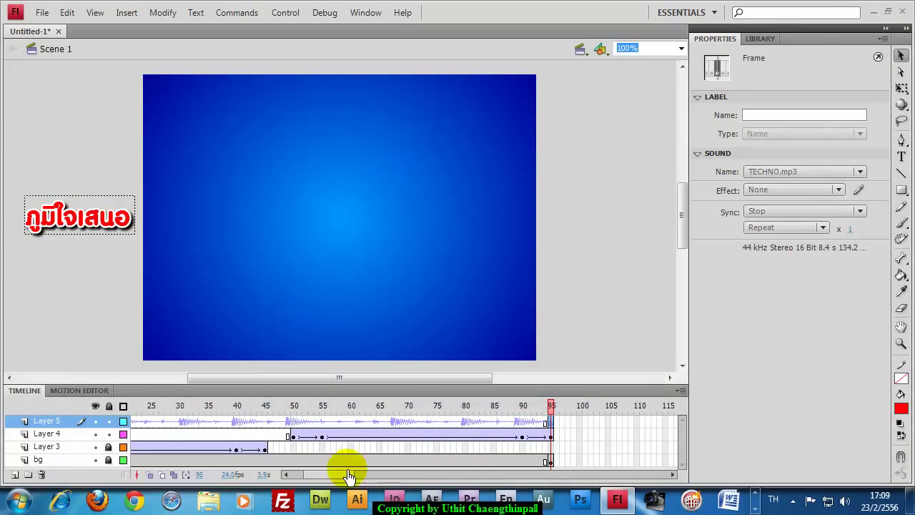
Return to the start of the timeline and move the playhead to frame 29 to inspect the animation there
left_click_drag(336, 478, 323, 481)
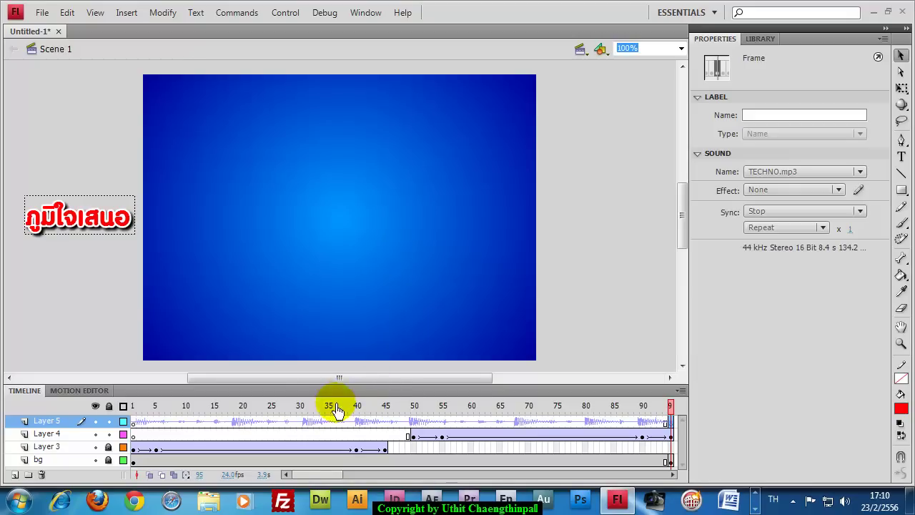
left_click_drag(323, 413, 299, 415)
left_click(292, 411)
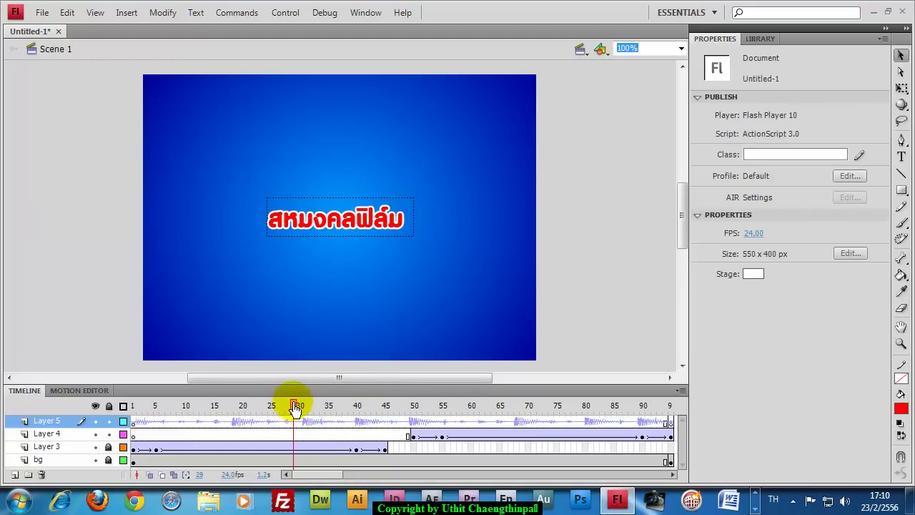